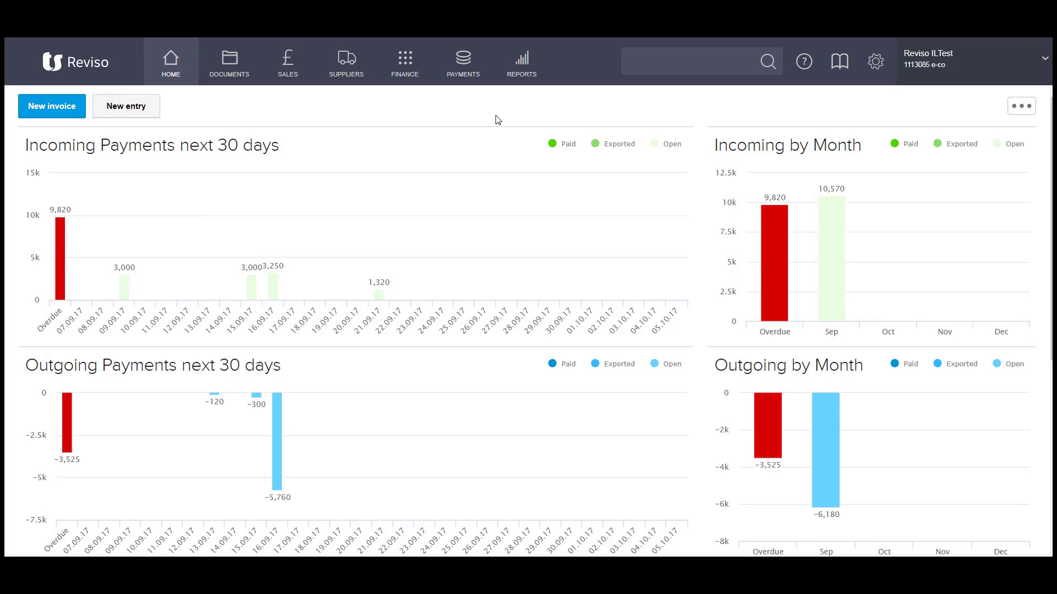
Step: Run the VAT return for 01.08.17–31.08.17, showing net VAT 1,218.86
{"action": "left_click", "coordinate": [523, 72]}
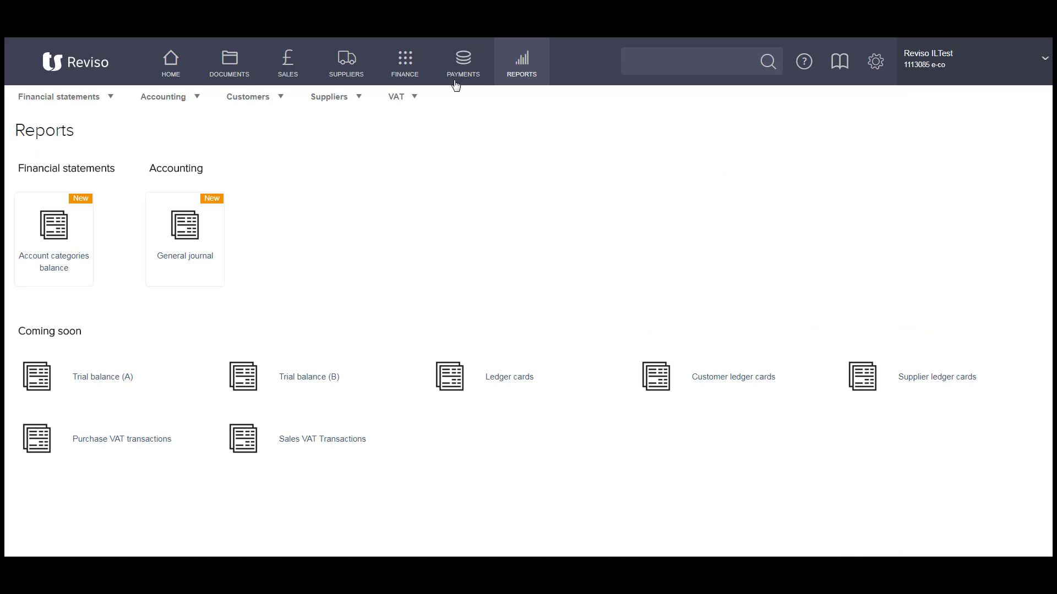
{"action": "left_click", "coordinate": [396, 99]}
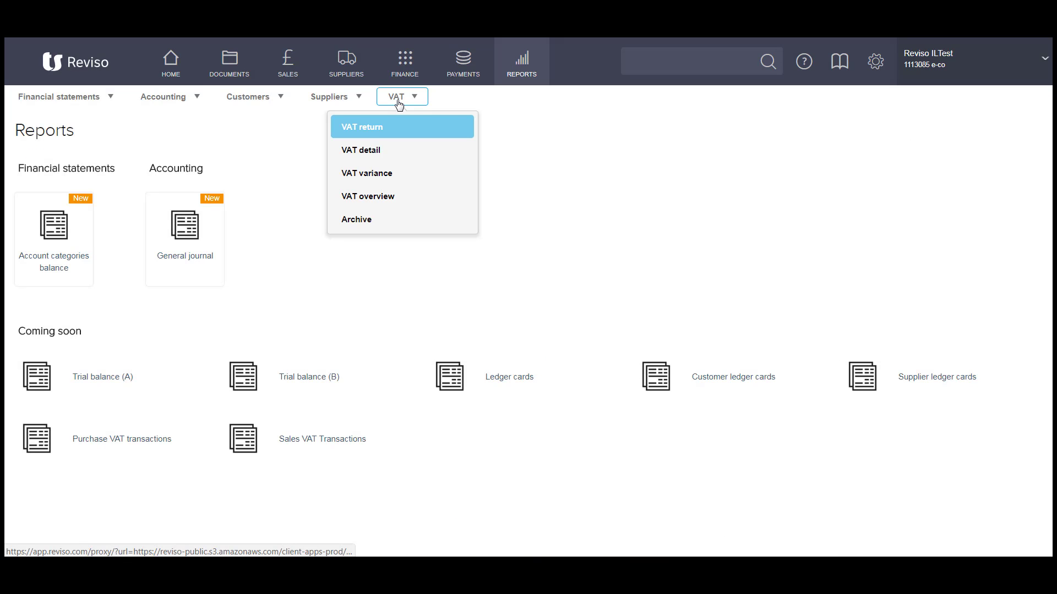
{"action": "left_click", "coordinate": [355, 131]}
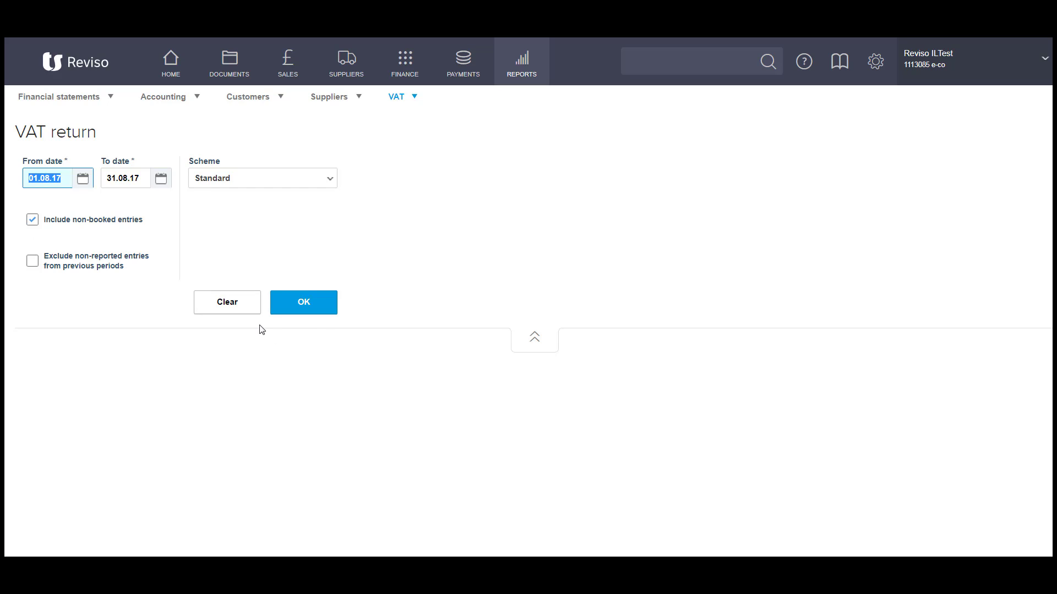
{"action": "left_click", "coordinate": [311, 311]}
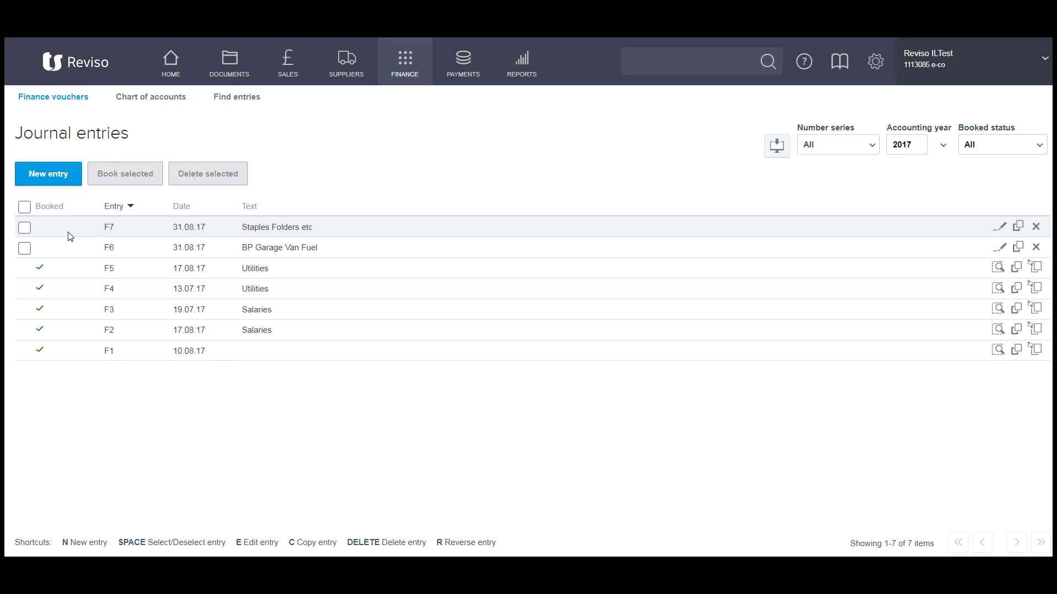
Step: Select journal entries F7 and F6 and book them, confirming the booking
{"action": "left_click", "coordinate": [24, 227]}
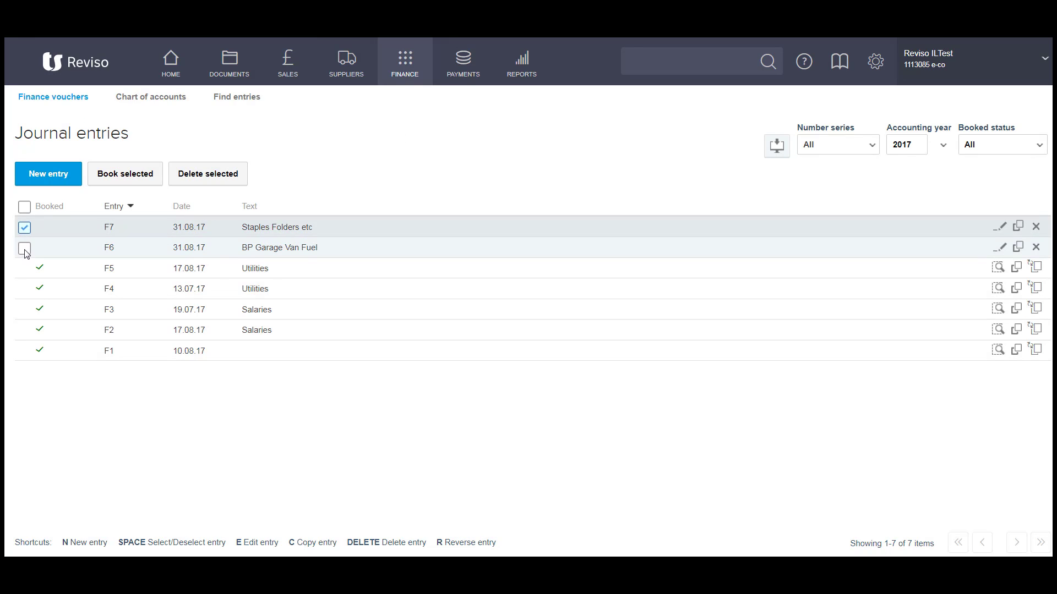
{"action": "left_click", "coordinate": [25, 249]}
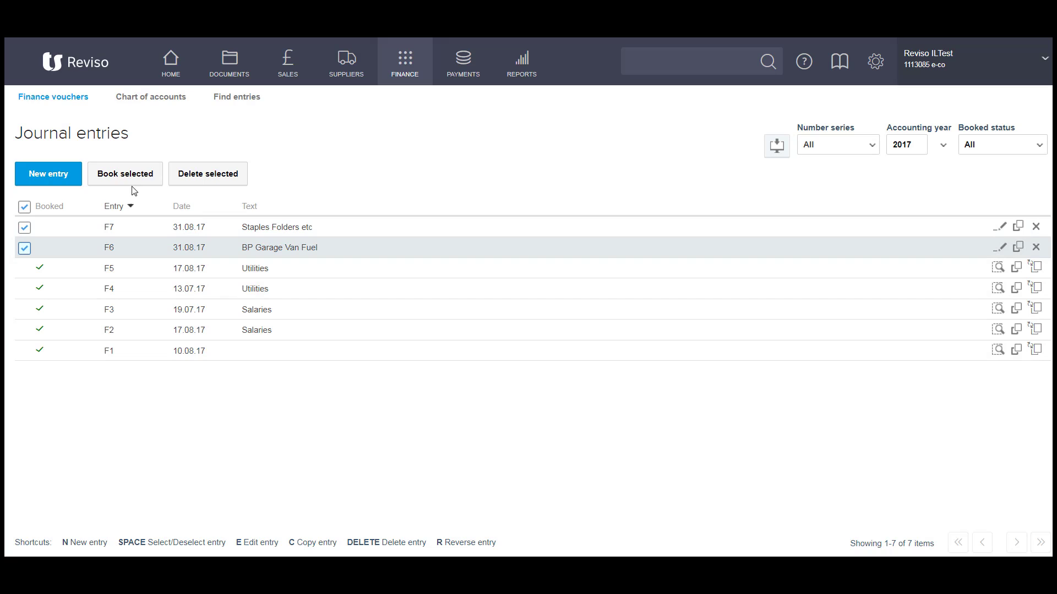
{"action": "left_click", "coordinate": [123, 174]}
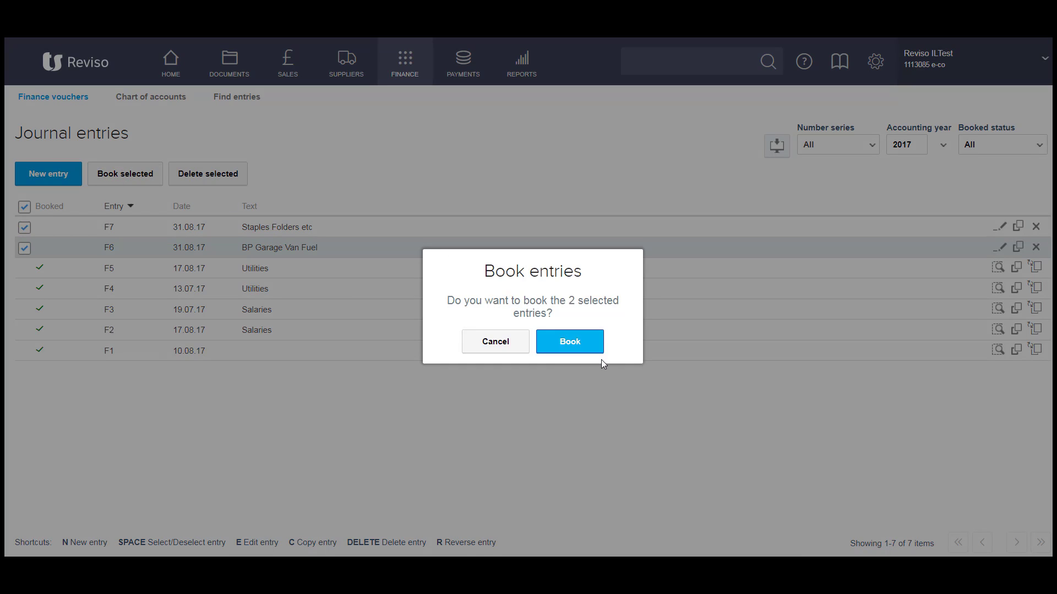
{"action": "left_click", "coordinate": [573, 343]}
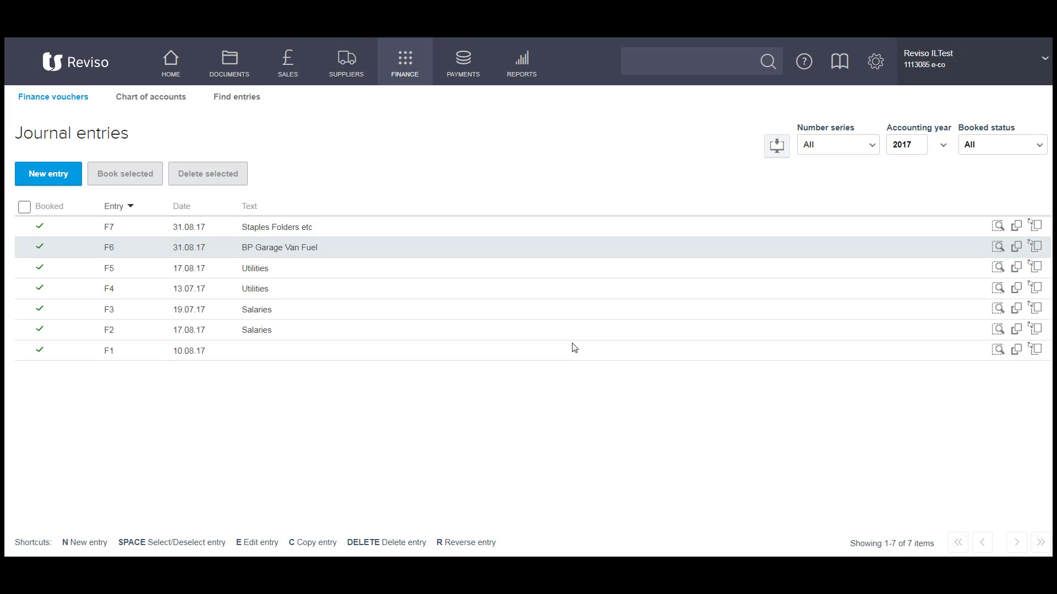
Step: Rerun the August 2017 VAT return with non-booked entries excluded, giving net VAT 1,218.86
{"action": "left_click", "coordinate": [514, 78]}
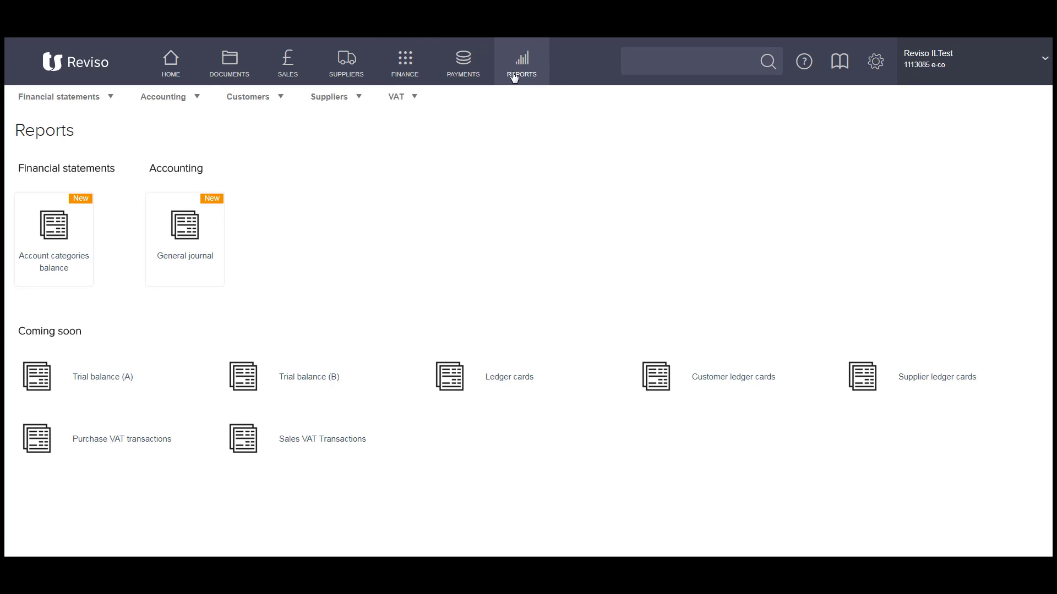
{"action": "left_click", "coordinate": [390, 97]}
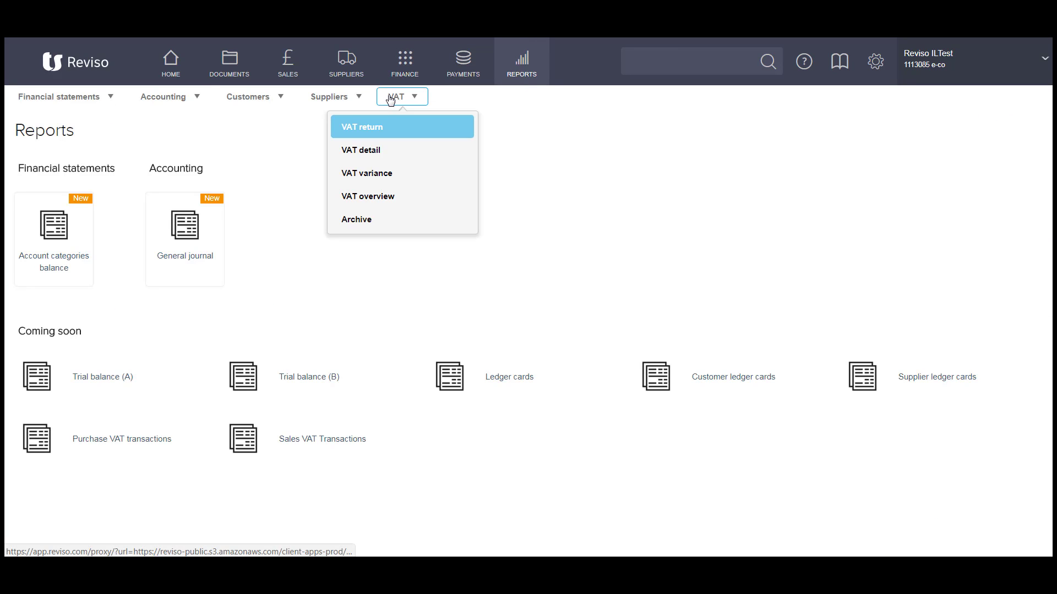
{"action": "left_click", "coordinate": [361, 128]}
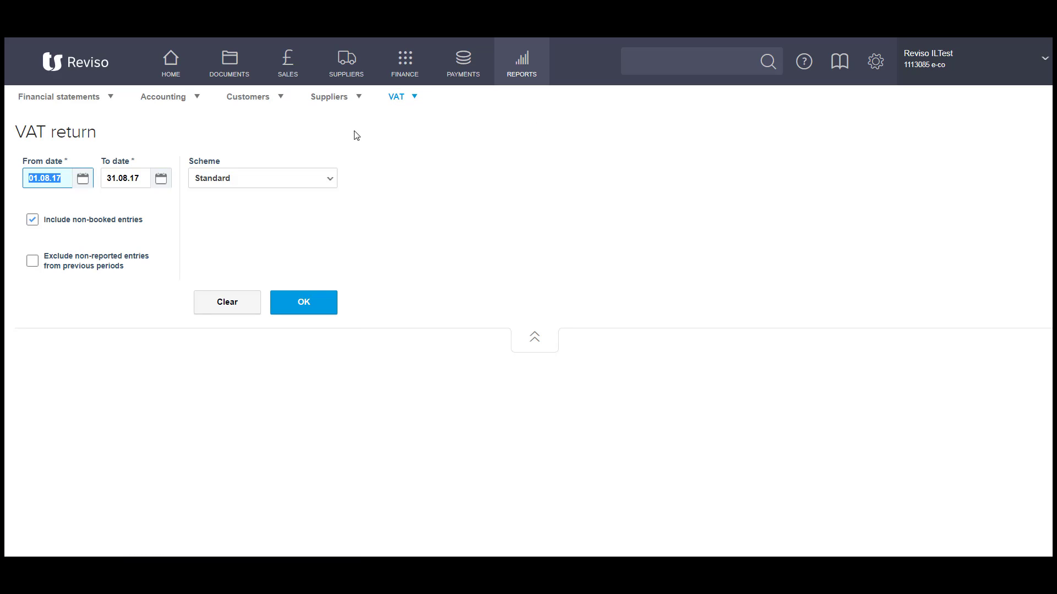
{"action": "left_click", "coordinate": [33, 224]}
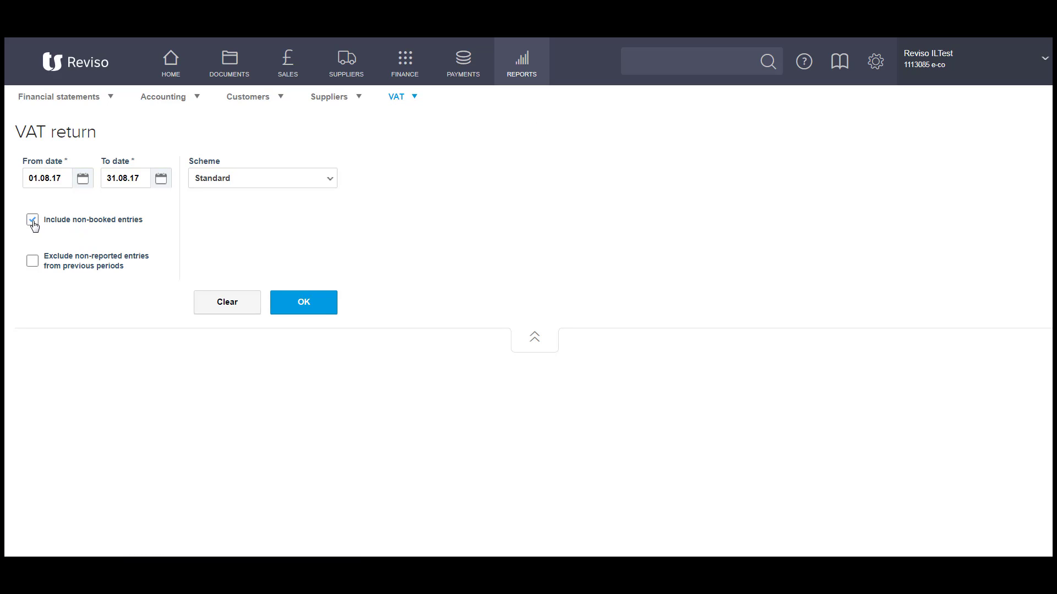
{"action": "left_click", "coordinate": [31, 221]}
{"action": "left_click", "coordinate": [287, 305]}
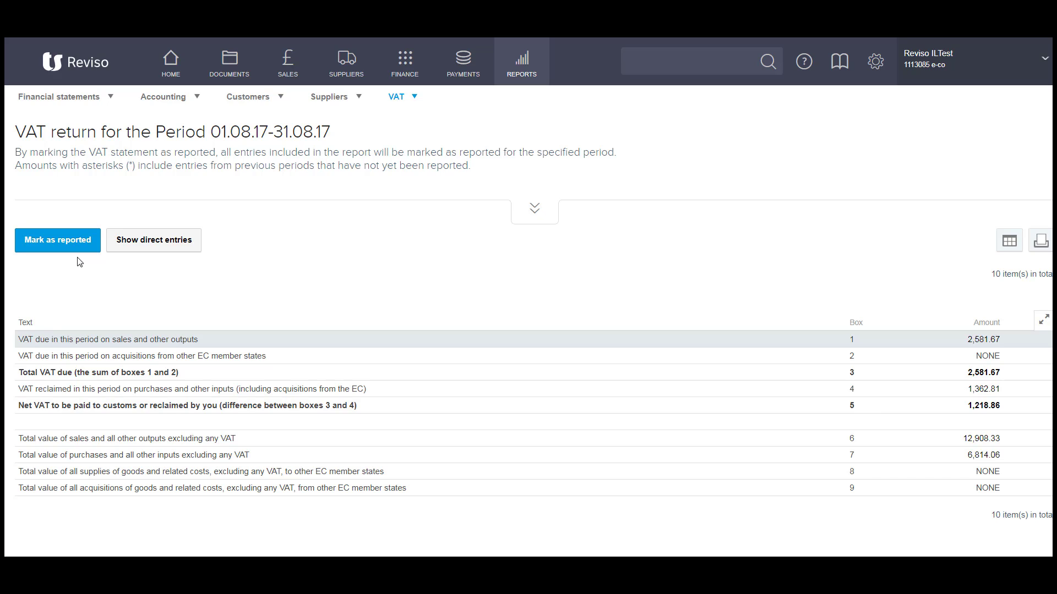
{"action": "left_click", "coordinate": [986, 346]}
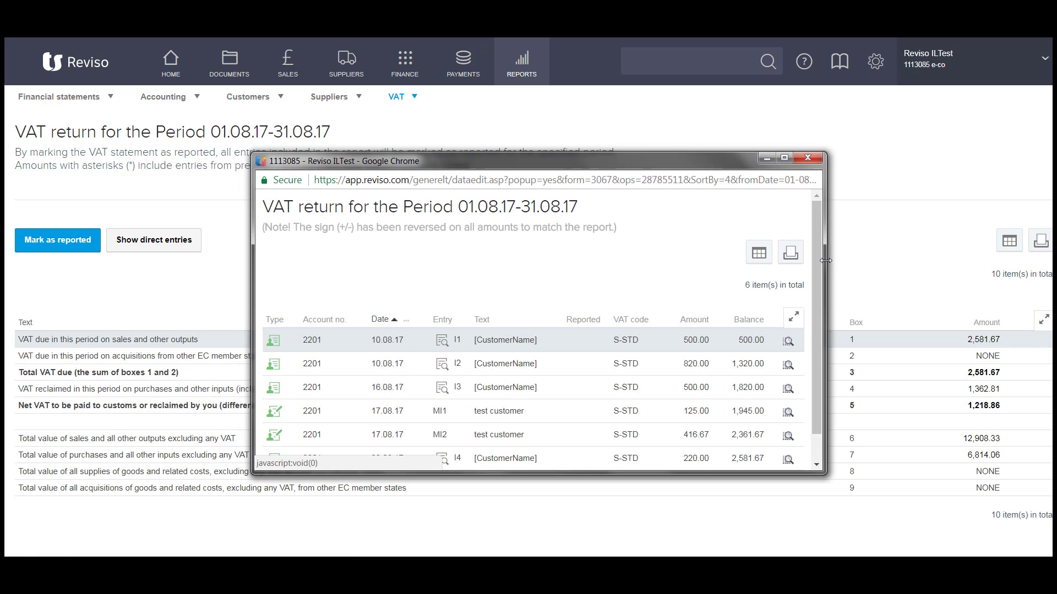
{"action": "scroll", "coordinate": [813, 250], "scroll_direction": "down", "scroll_amount": 1}
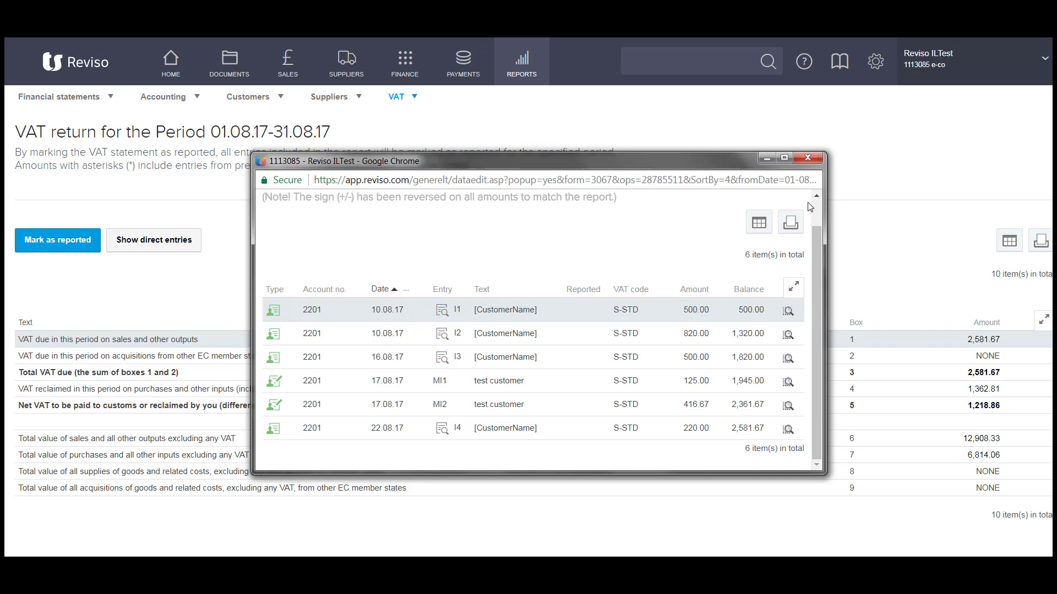
{"action": "left_click", "coordinate": [808, 158]}
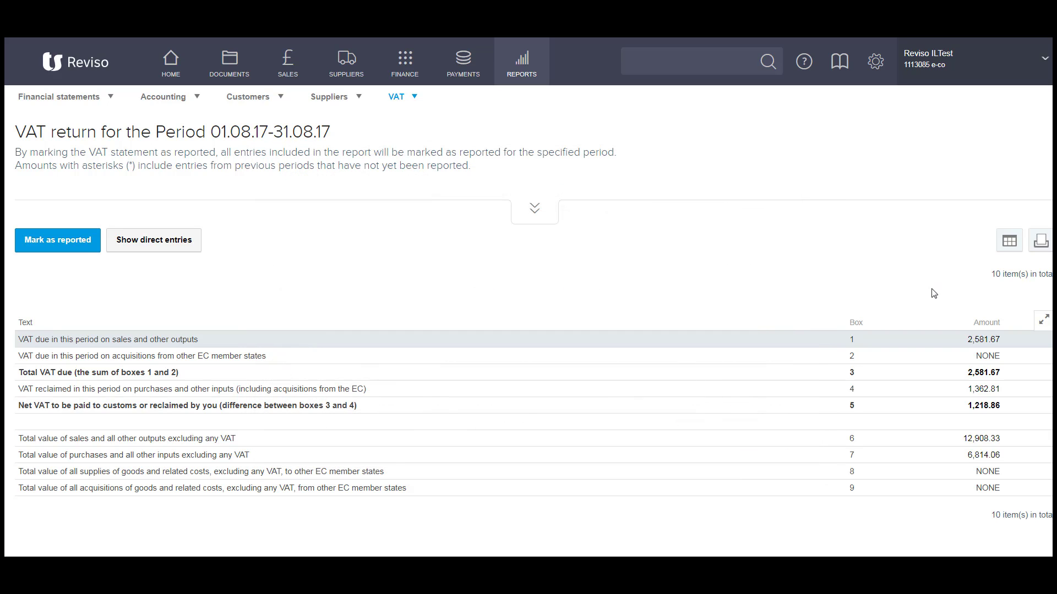
{"action": "left_click", "coordinate": [983, 390]}
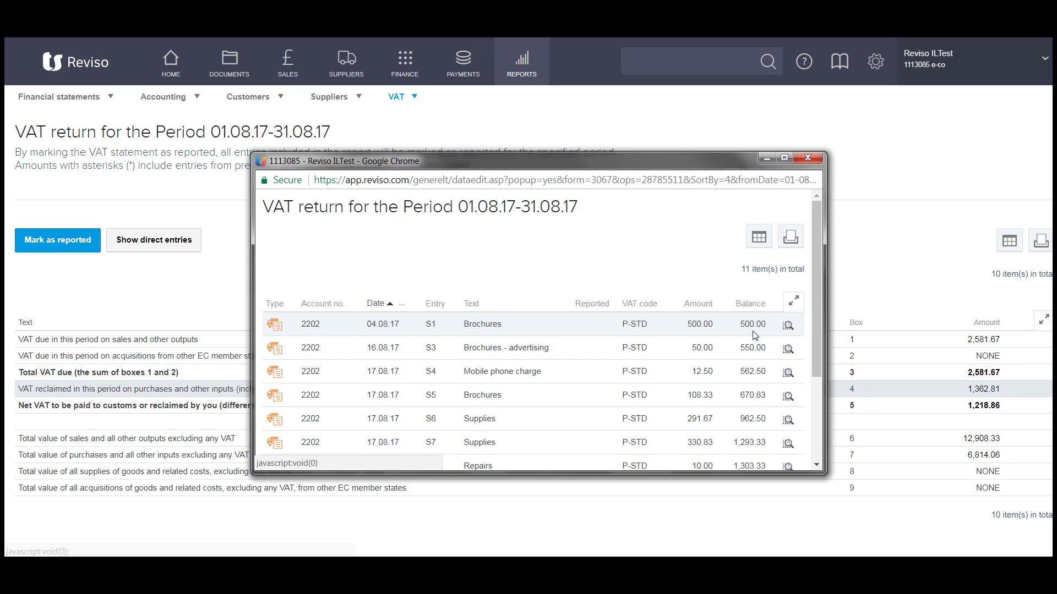
{"action": "scroll", "coordinate": [789, 220], "scroll_direction": "down", "scroll_amount": 3}
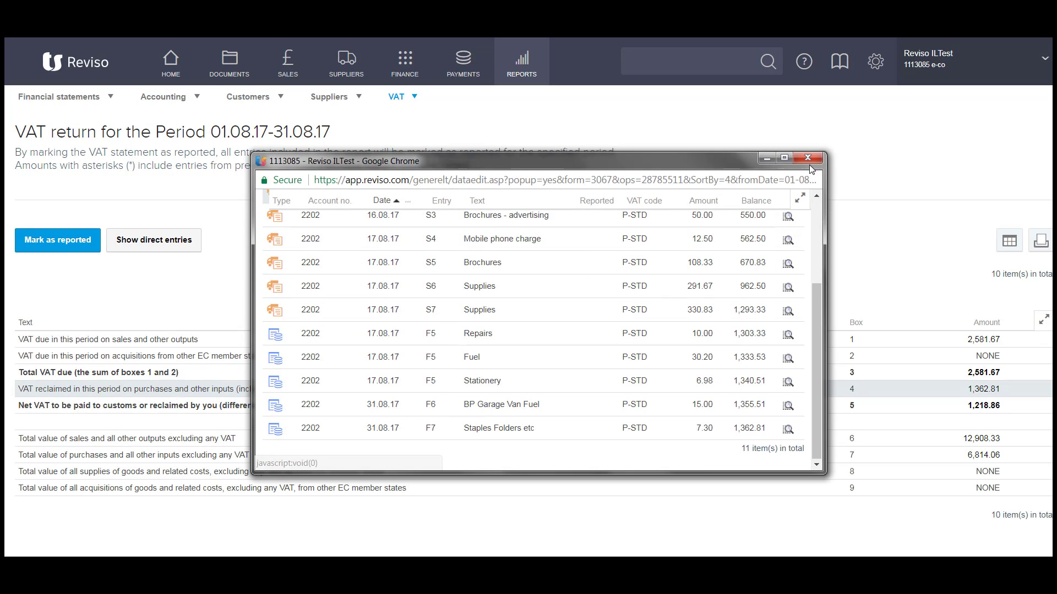
{"action": "left_click", "coordinate": [808, 158]}
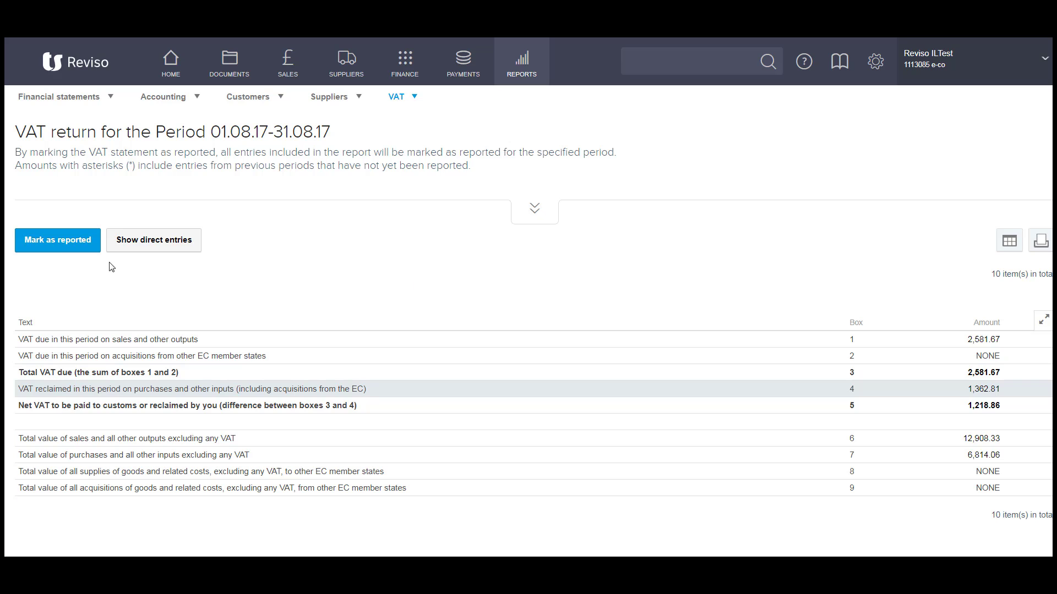
Step: Mark the 01.08.17–31.08.17 VAT return as reported and confirm
{"action": "left_click", "coordinate": [43, 245]}
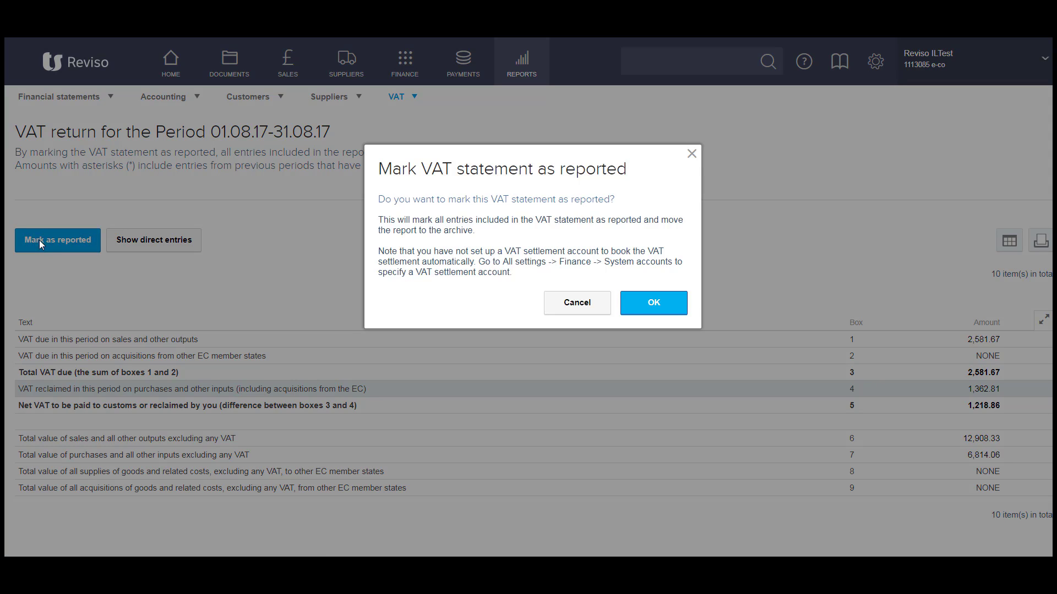
{"action": "left_click", "coordinate": [654, 307]}
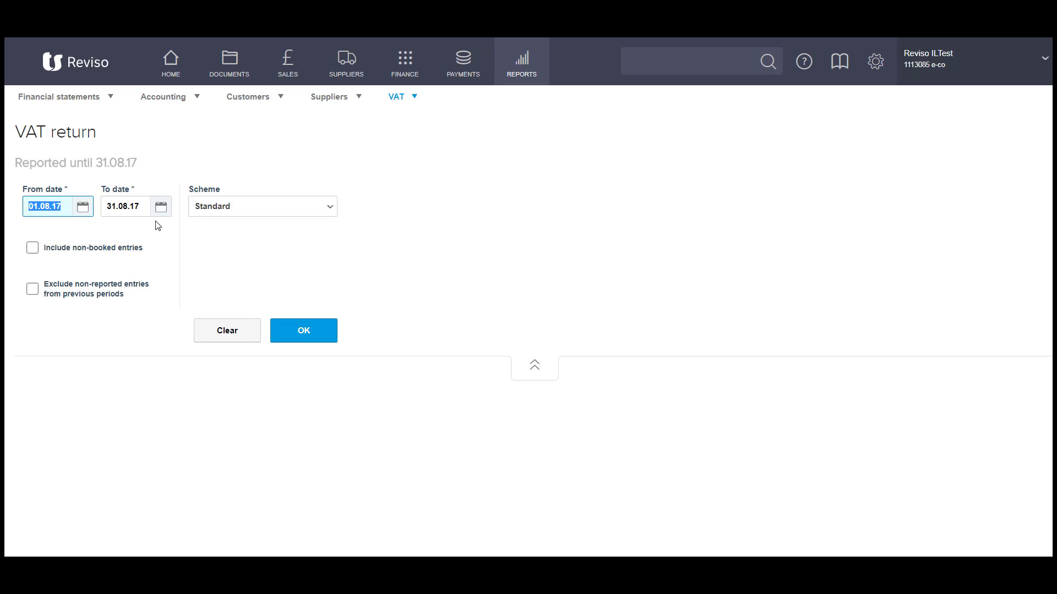
Step: Run and scroll through the VAT detail report for 01.08.17–31.08.17, then go back to Reports
{"action": "left_click", "coordinate": [396, 99]}
{"action": "left_click", "coordinate": [378, 151]}
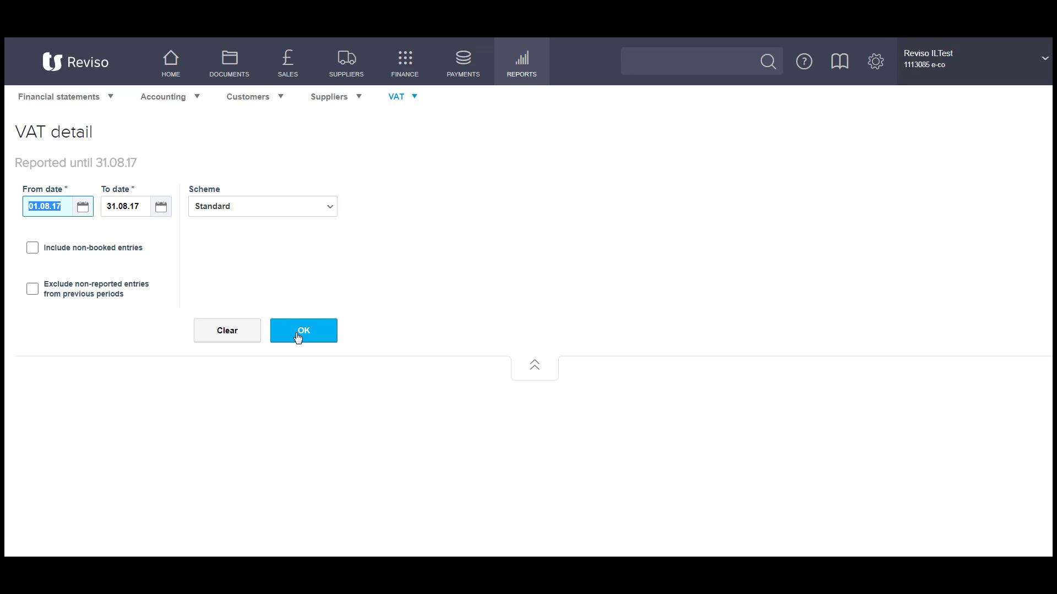
{"action": "left_click", "coordinate": [297, 337]}
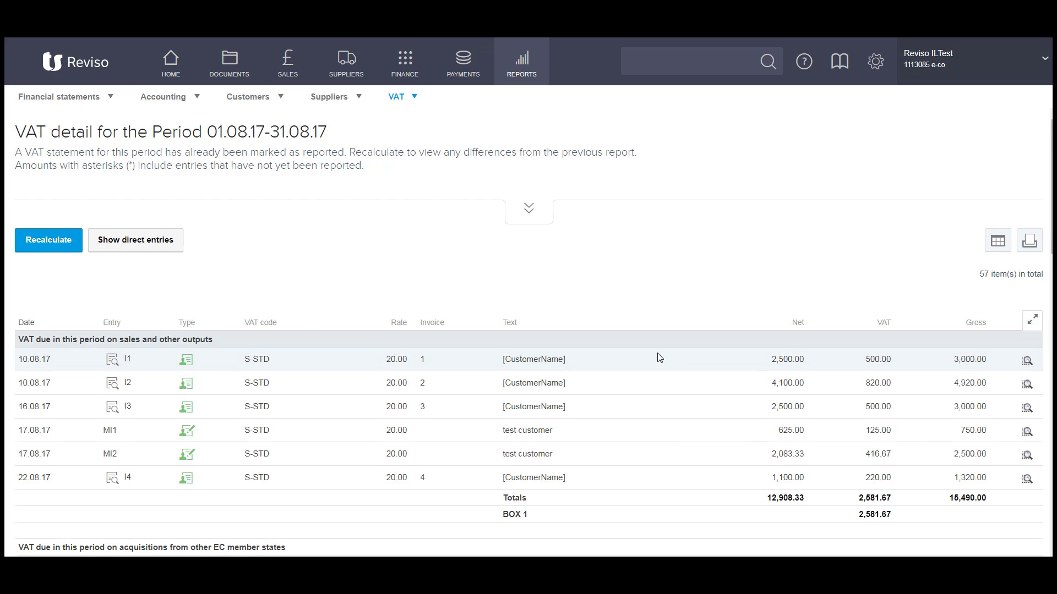
{"action": "scroll", "coordinate": [647, 332], "scroll_direction": "down", "scroll_amount": 3}
{"action": "scroll", "coordinate": [669, 333], "scroll_direction": "down", "scroll_amount": 5}
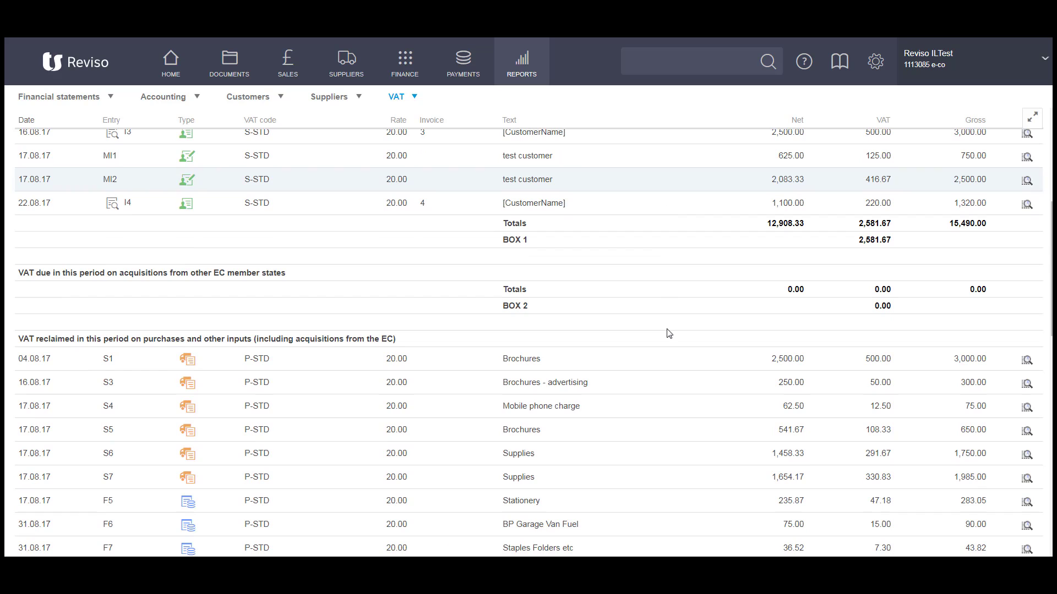
{"action": "scroll", "coordinate": [669, 333], "scroll_direction": "up", "scroll_amount": 8}
{"action": "scroll", "coordinate": [667, 331], "scroll_direction": "up", "scroll_amount": 2}
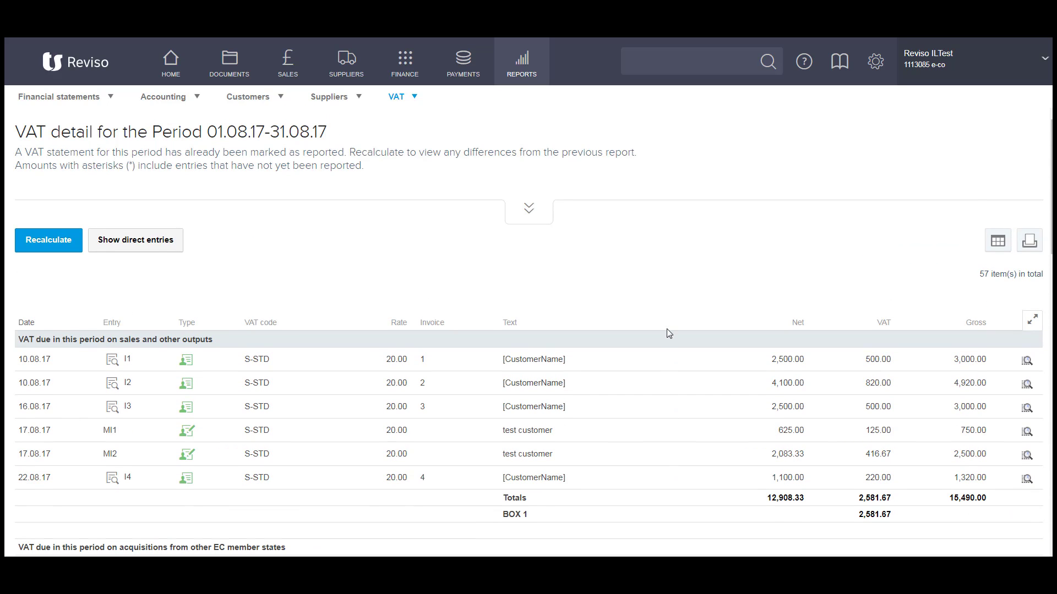
{"action": "left_click", "coordinate": [523, 69]}
Step: Run the VAT variance report from 01.08.17 to 31.08.17
{"action": "left_click", "coordinate": [397, 98]}
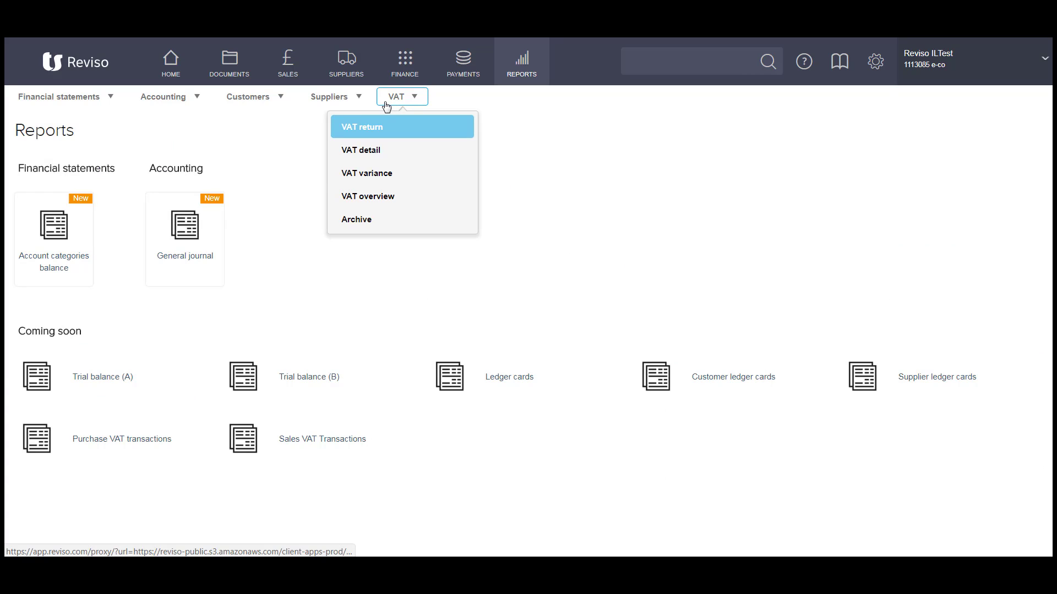
{"action": "left_click", "coordinate": [373, 177]}
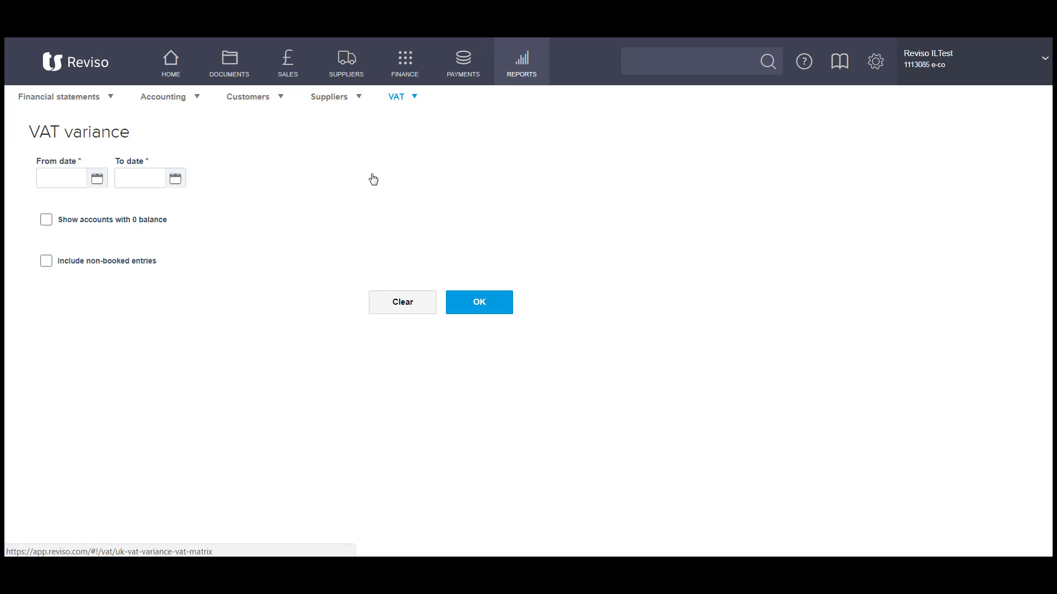
{"action": "type", "text": "010817"}
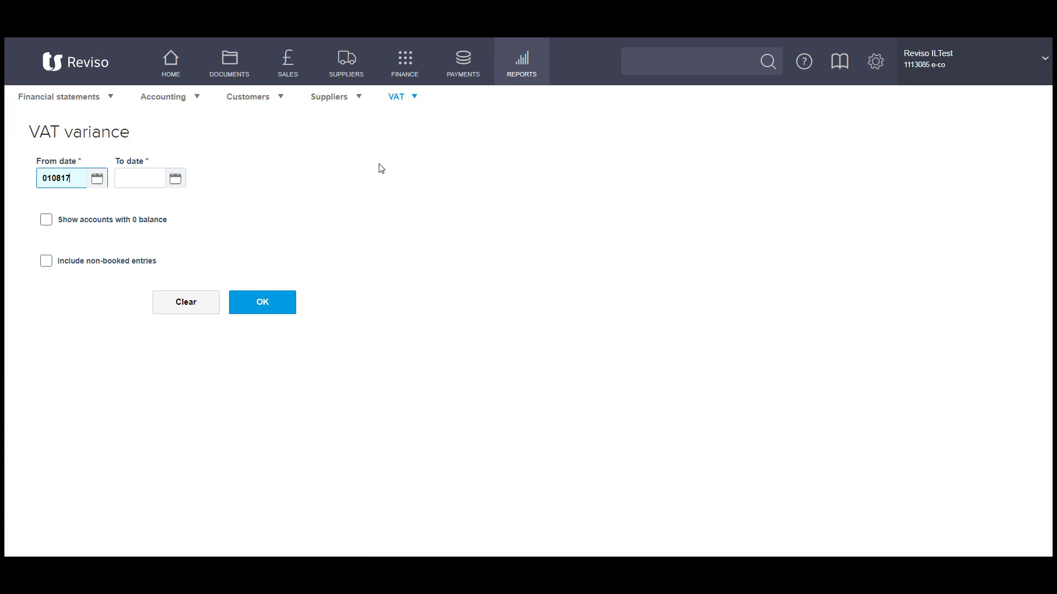
{"action": "key", "text": "Tab"}
{"action": "type", "text": "31.08."}
{"action": "type", "text": "17"}
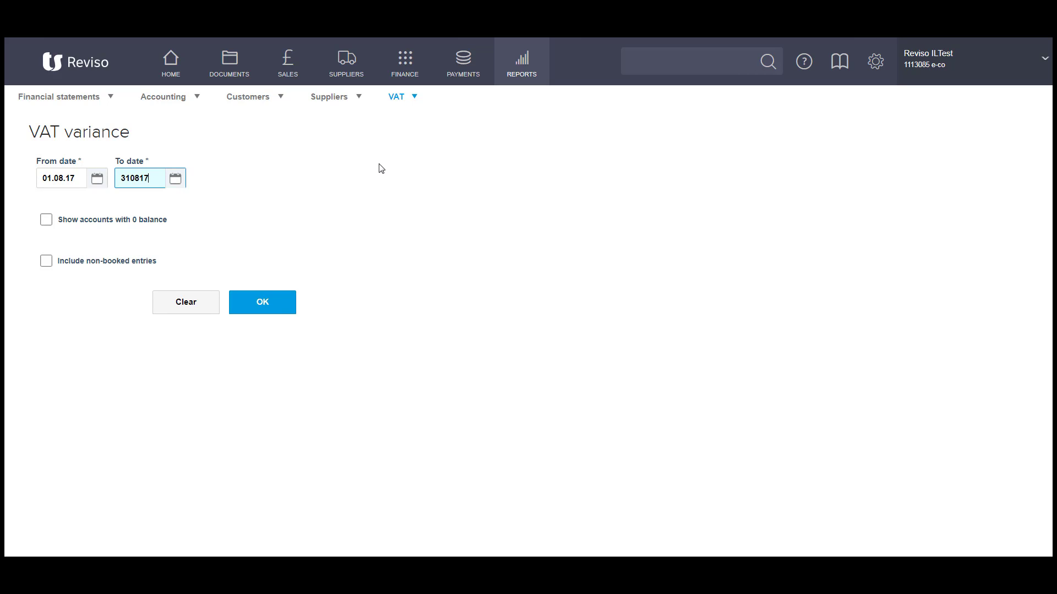
{"action": "key", "text": "Tab"}
{"action": "left_click", "coordinate": [251, 301]}
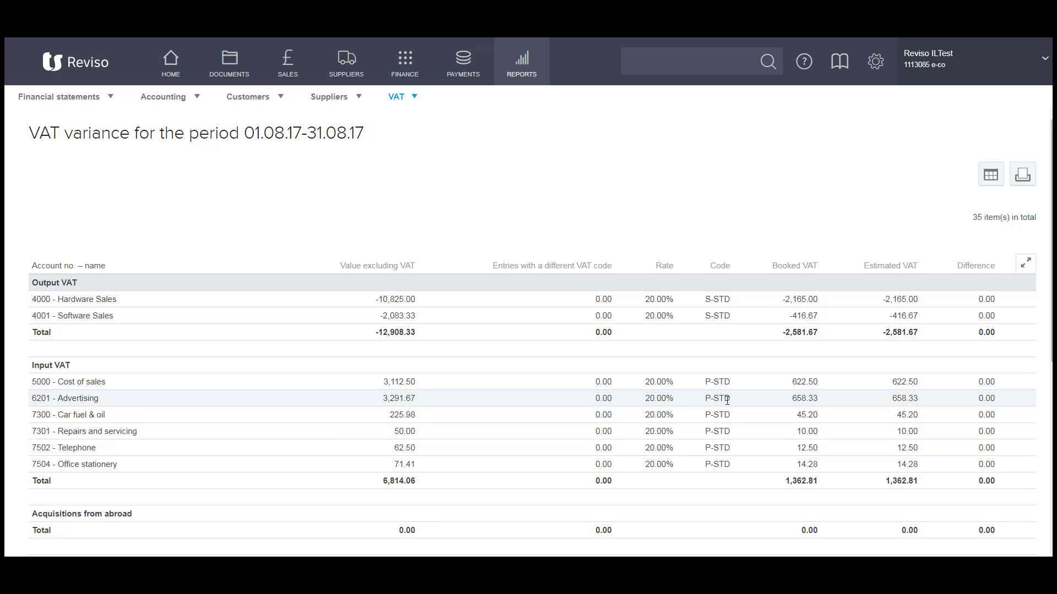
Step: Run and scroll through the VAT overview statement for 01.08.17–31.08.17
{"action": "left_click", "coordinate": [395, 98]}
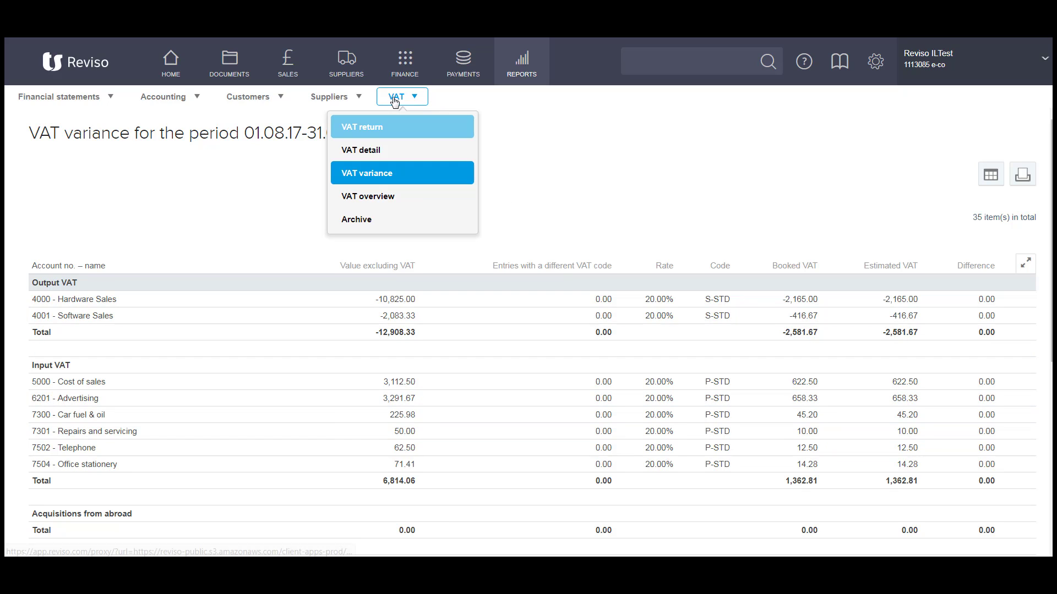
{"action": "left_click", "coordinate": [362, 199]}
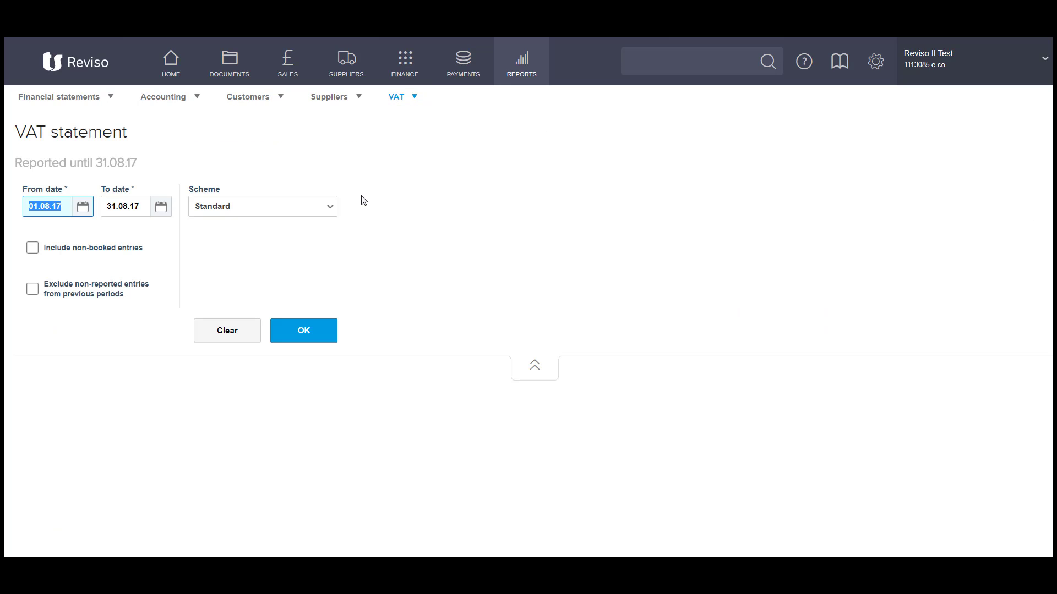
{"action": "left_click", "coordinate": [286, 337]}
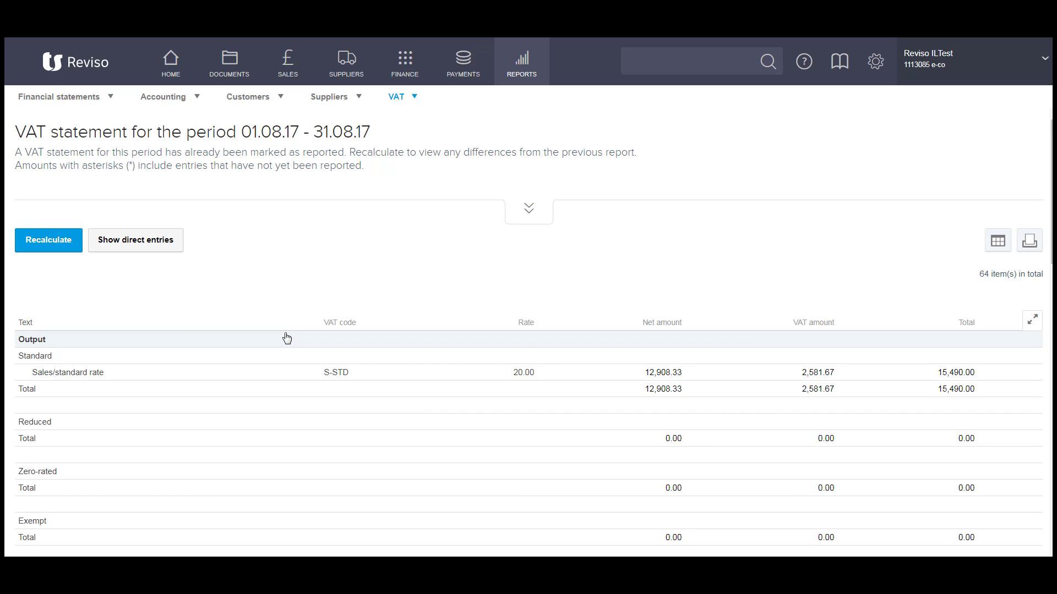
{"action": "scroll", "coordinate": [286, 380], "scroll_direction": "down", "scroll_amount": 4}
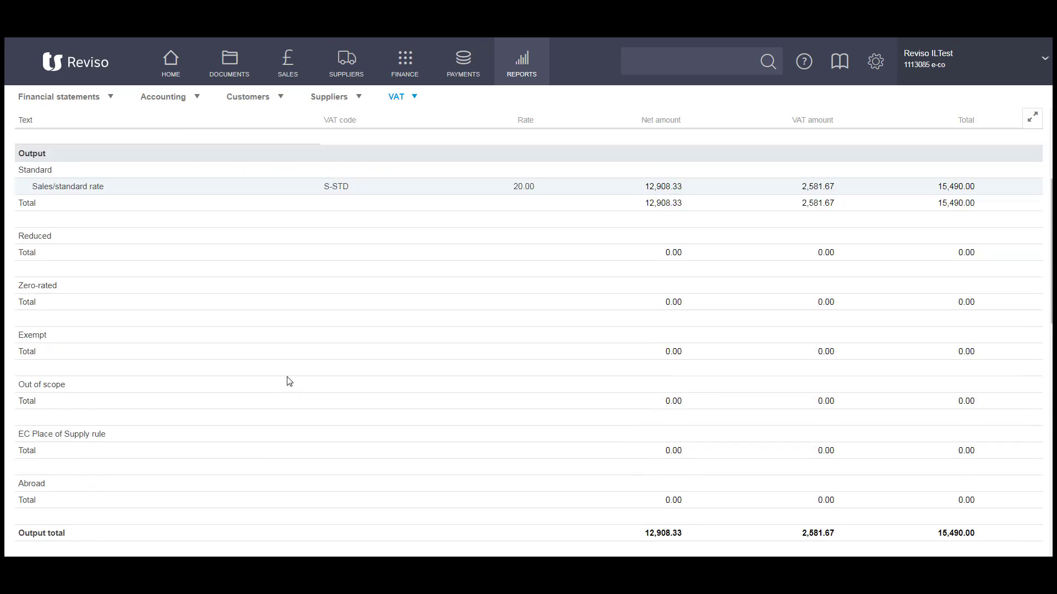
{"action": "scroll", "coordinate": [311, 331], "scroll_direction": "down", "scroll_amount": 5}
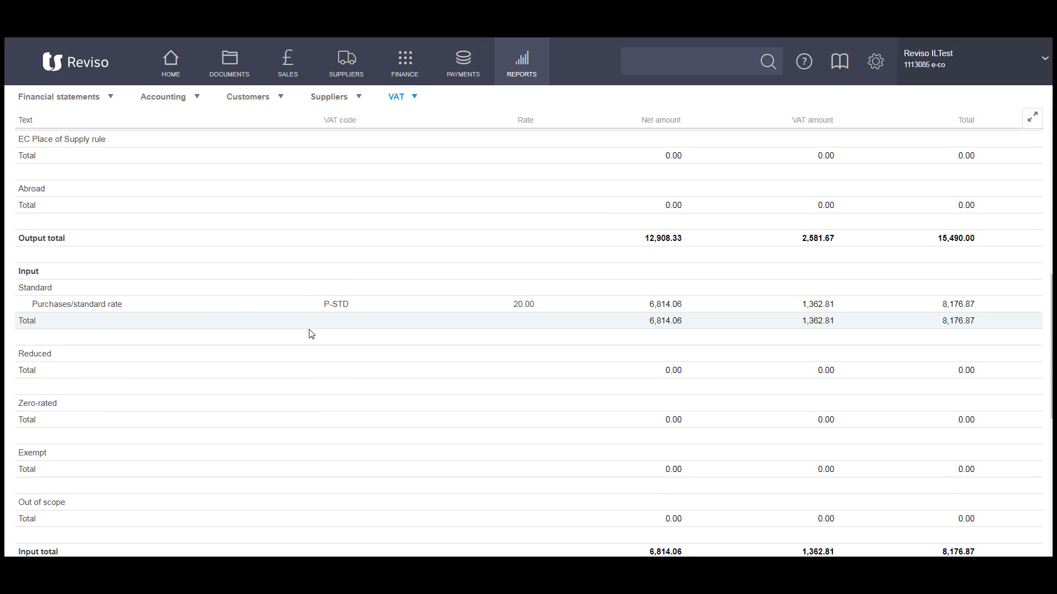
{"action": "scroll", "coordinate": [360, 344], "scroll_direction": "up", "scroll_amount": 9}
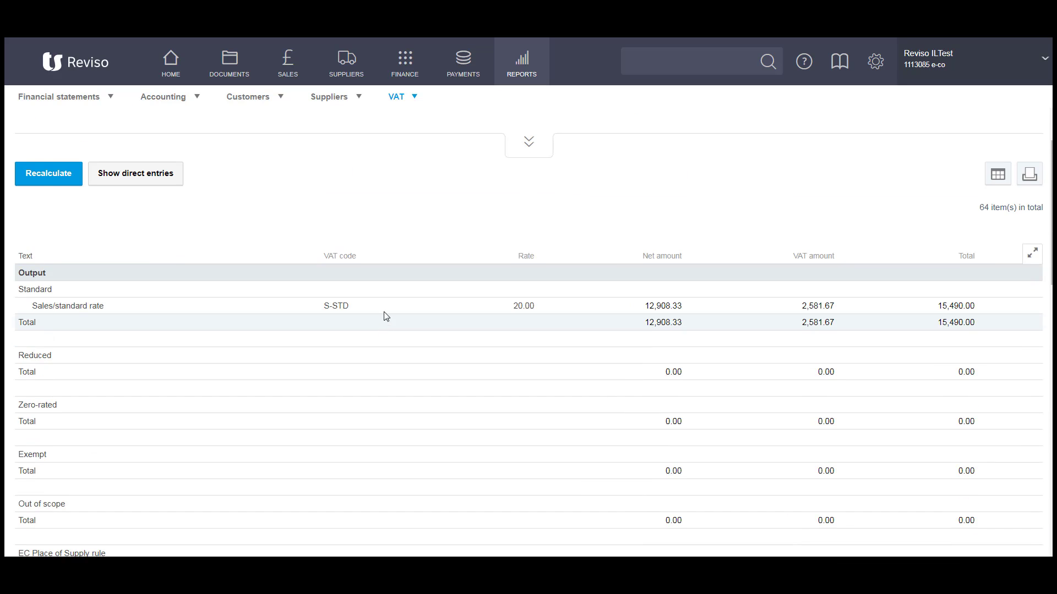
Step: Open the VAT archive and show the report options for the archived August 2017 return
{"action": "left_click", "coordinate": [400, 97]}
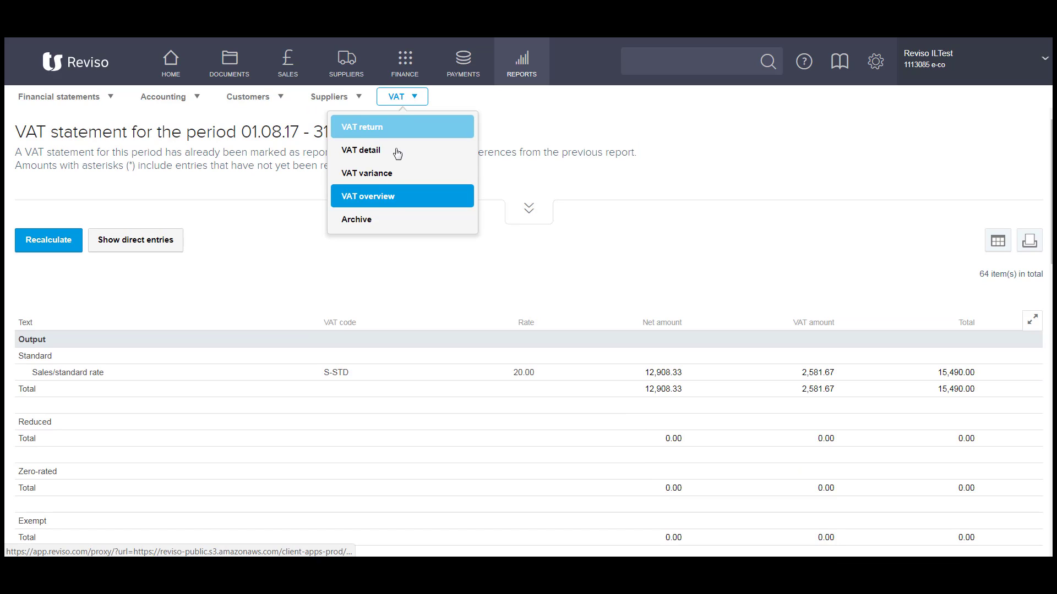
{"action": "left_click", "coordinate": [355, 220]}
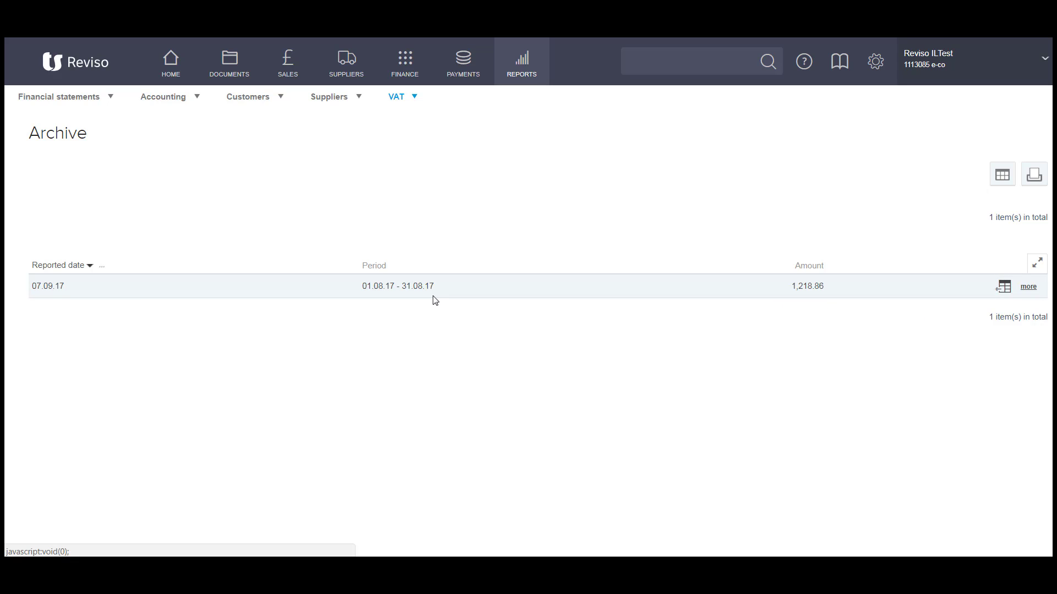
{"action": "left_click", "coordinate": [1028, 288]}
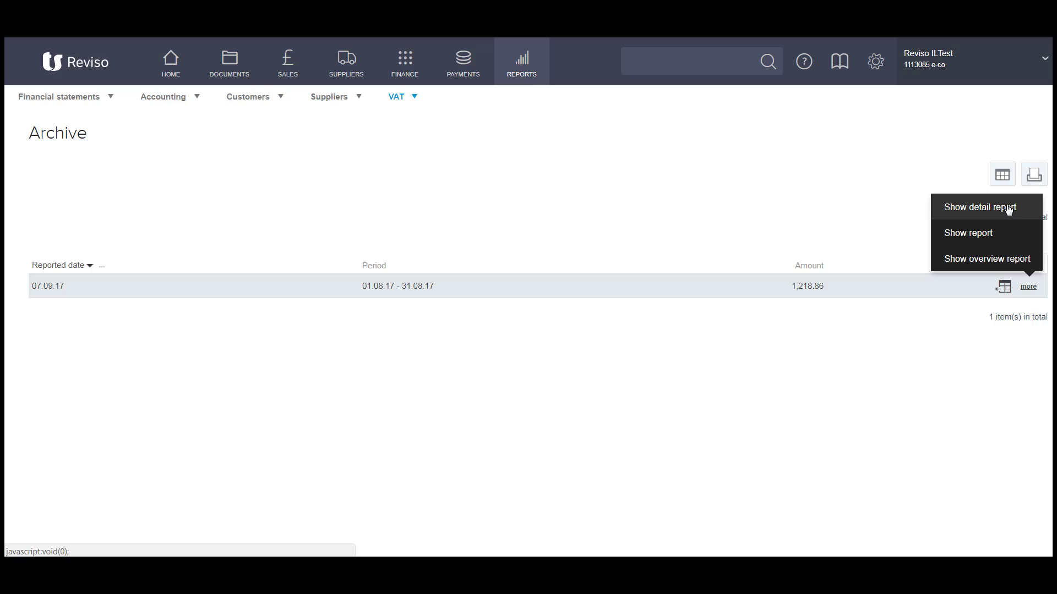